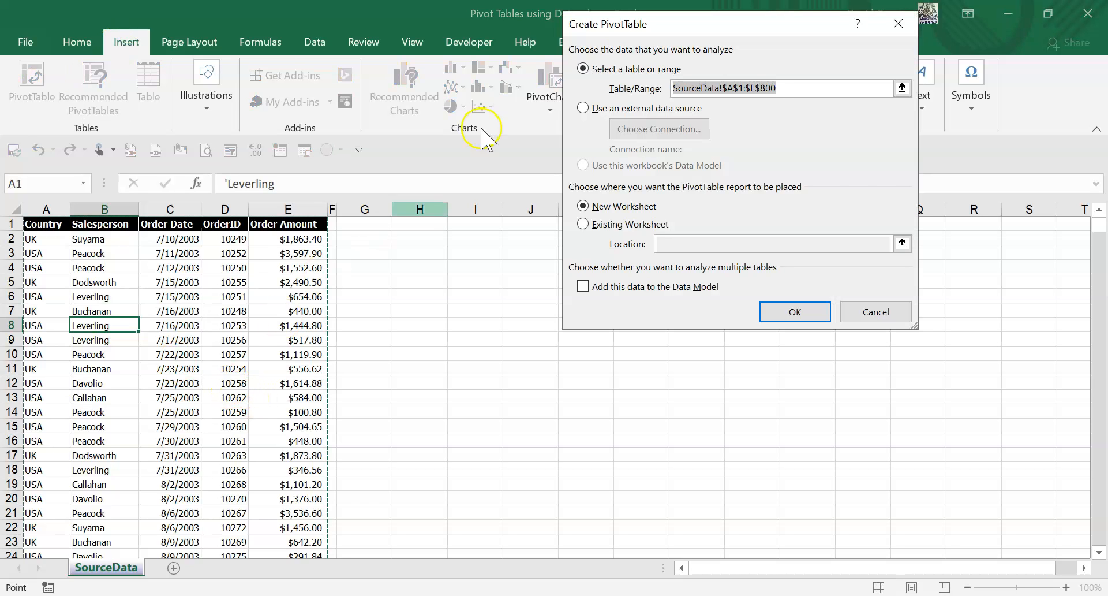
# Step: Create a PivotTable on a new worksheet from the range SourceData!$A$1:$E$800
pyautogui.moveTo(641, 104); pyautogui.dragTo(569, 180)
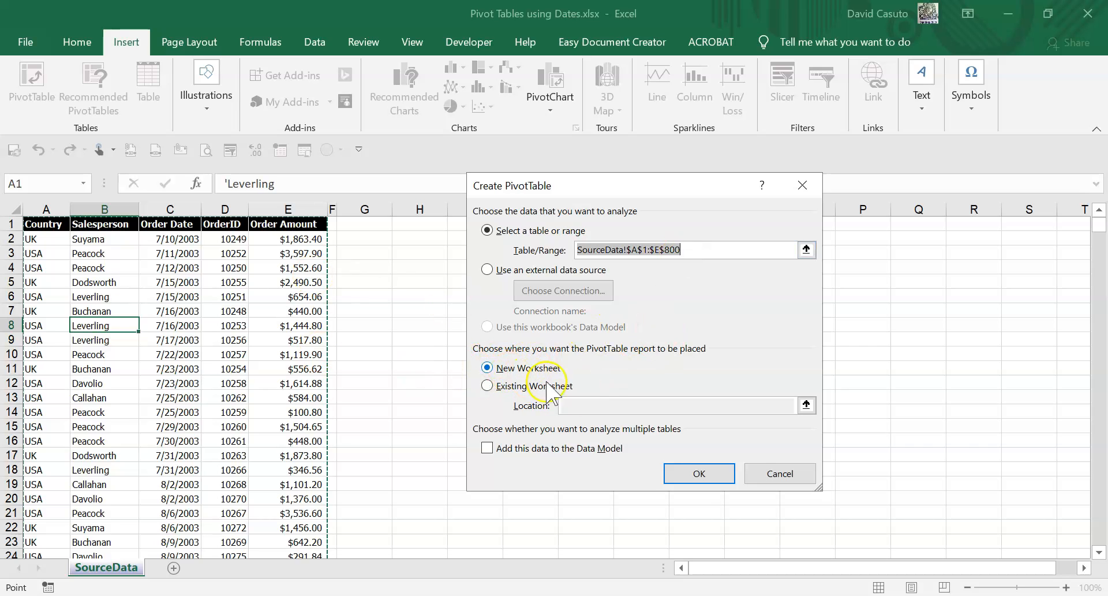
pyautogui.click(709, 476)
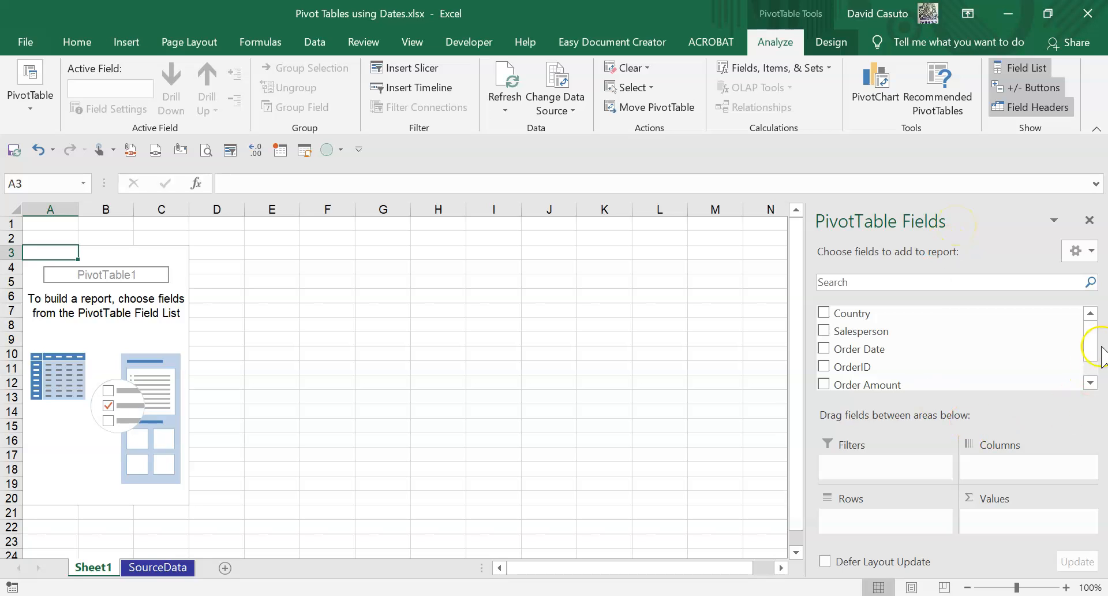
# Step: Add the Order Amount field to the PivotTable's Values area as a sum
pyautogui.moveTo(1087, 338)
pyautogui.mouseDown()
pyautogui.moveTo(1088, 357)
pyautogui.moveTo(1097, 332)
pyautogui.moveTo(1096, 344)
pyautogui.mouseUp()
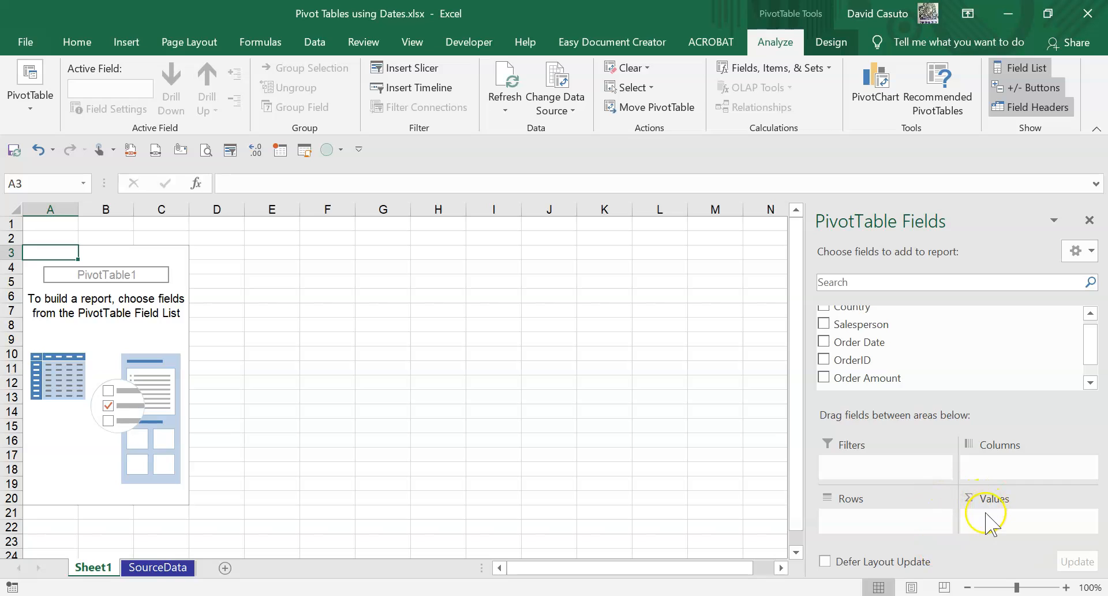
pyautogui.moveTo(1084, 333); pyautogui.dragTo(1086, 358)
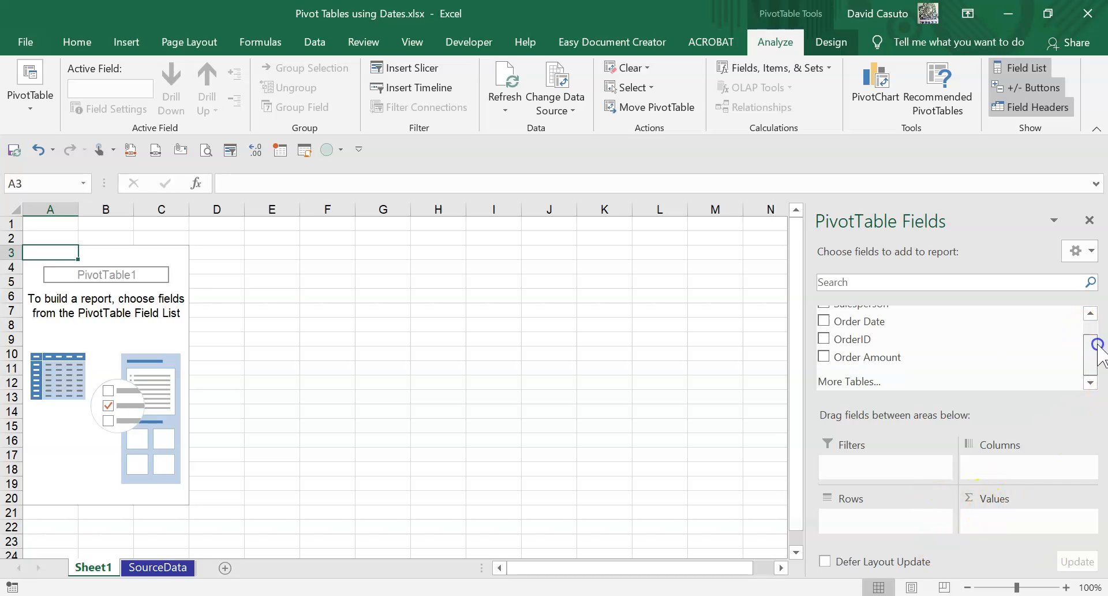
pyautogui.moveTo(877, 358); pyautogui.dragTo(993, 519)
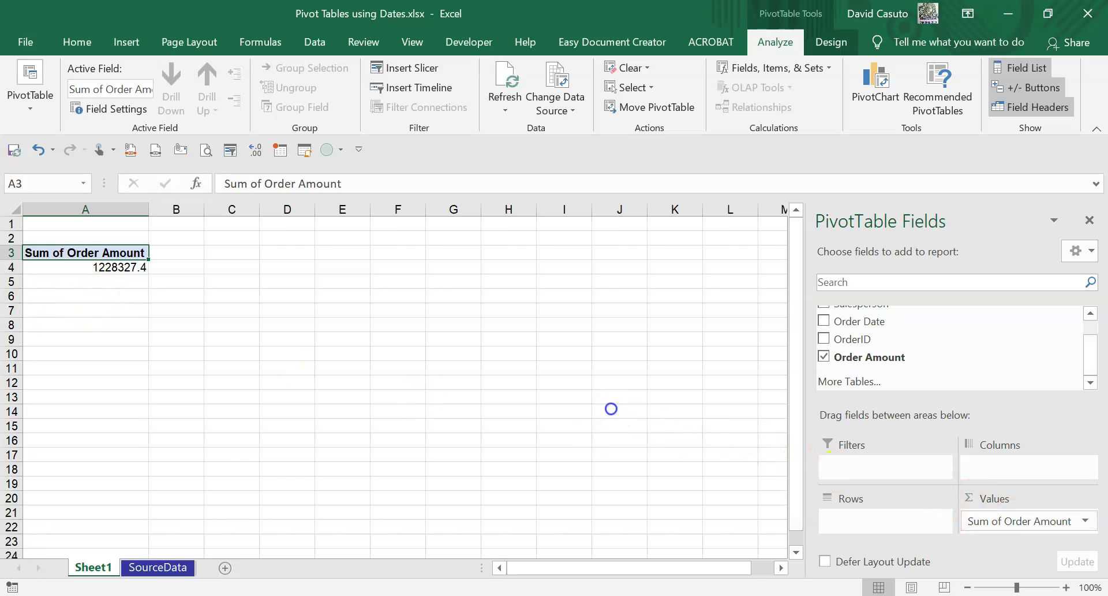
pyautogui.hotkey('ctrl', 'z')
pyautogui.click(824, 356)
pyautogui.click(1095, 313)
pyautogui.moveTo(1092, 329)
pyautogui.mouseDown()
pyautogui.moveTo(1089, 349)
pyautogui.moveTo(1089, 327)
pyautogui.mouseUp()
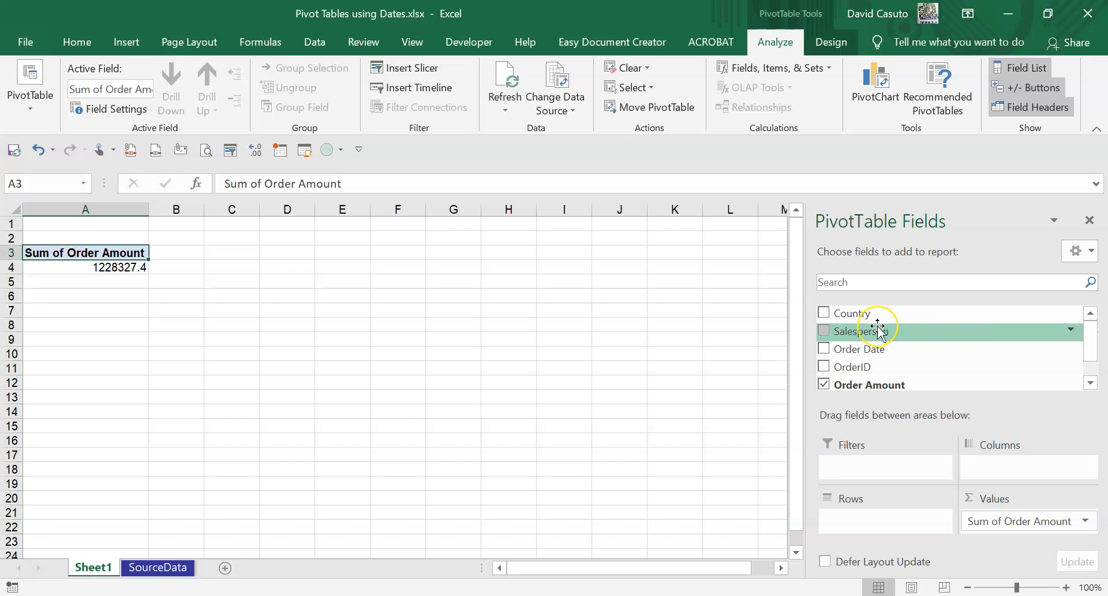
# Step: Add the Salesperson field to the PivotTable's Rows area and move it to the Columns area
pyautogui.moveTo(878, 327); pyautogui.dragTo(864, 518)
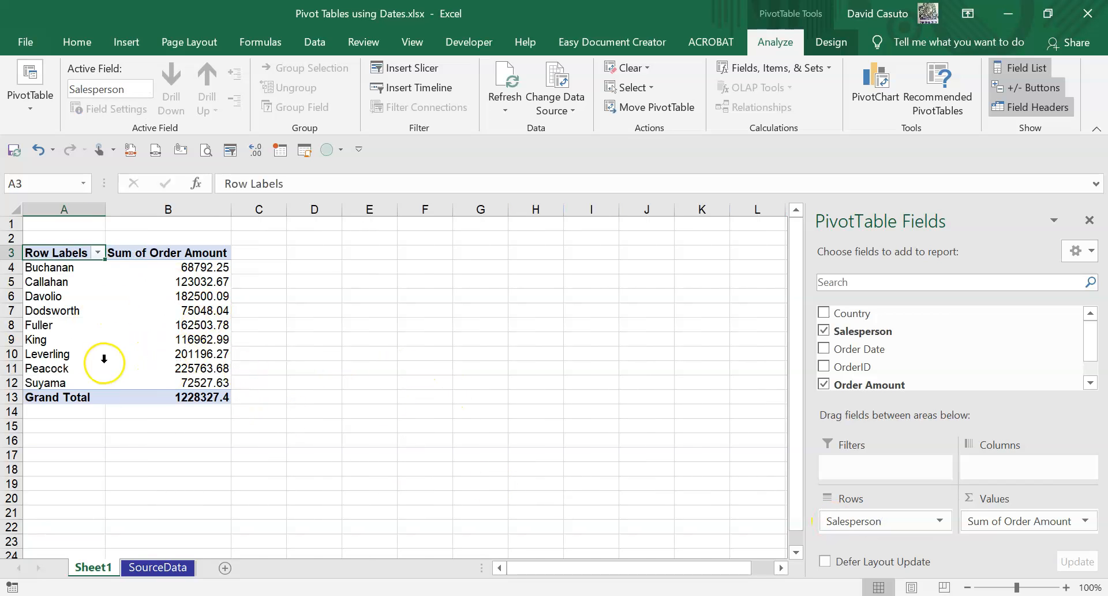
pyautogui.moveTo(163, 372)
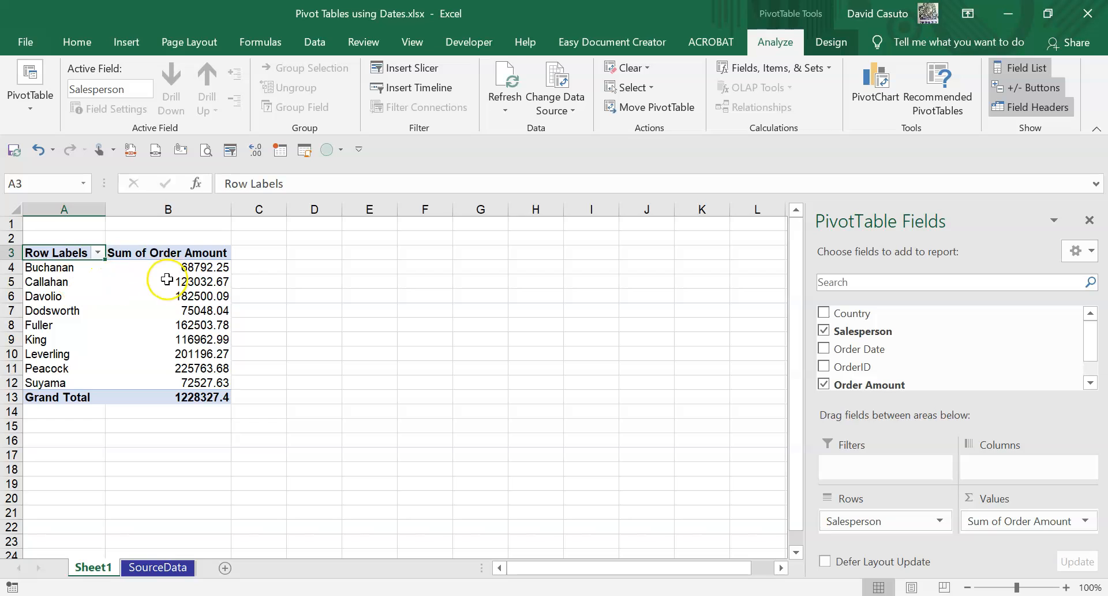
pyautogui.moveTo(167, 280)
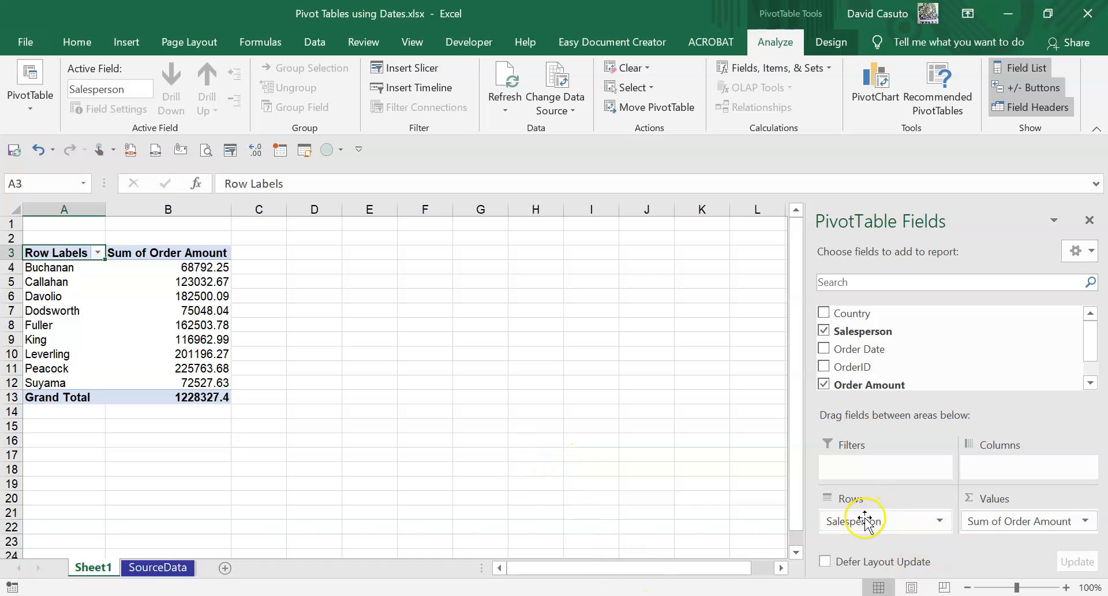
pyautogui.moveTo(966, 495); pyautogui.dragTo(992, 467)
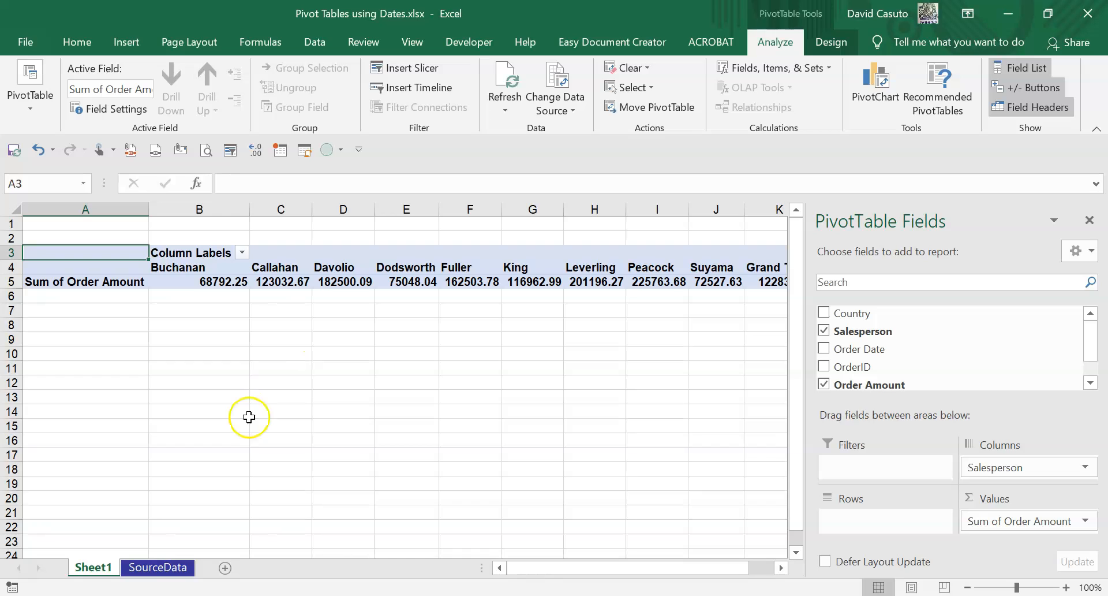
# Step: Add the Order Date field to the Rows area and expand 2003 with its Qtr3 and Qtr4 down to months
pyautogui.moveTo(889, 350); pyautogui.dragTo(869, 515)
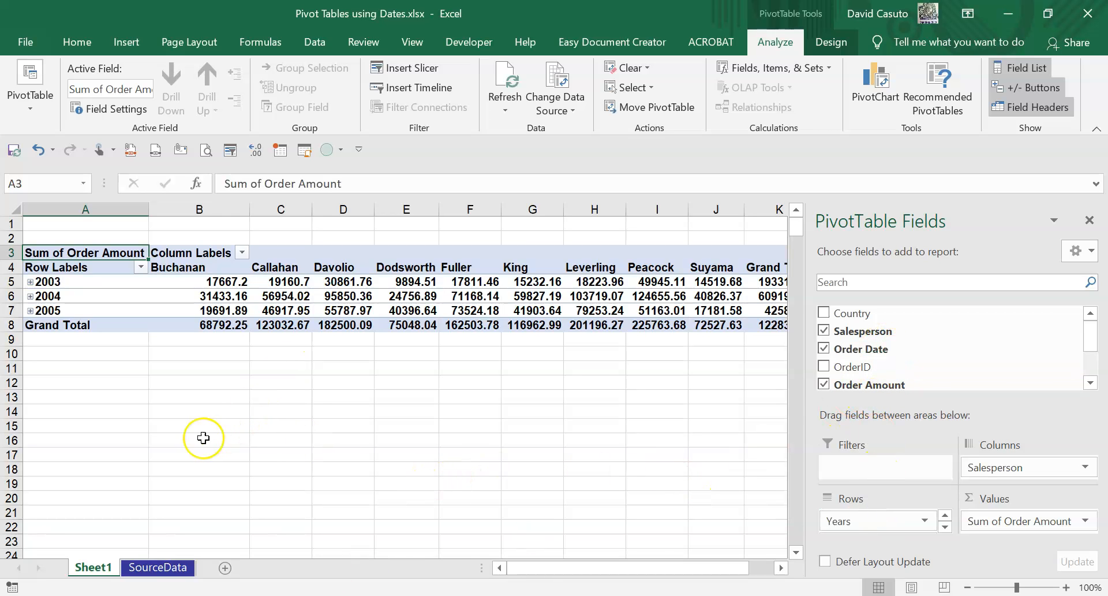
pyautogui.moveTo(534, 568); pyautogui.dragTo(508, 580)
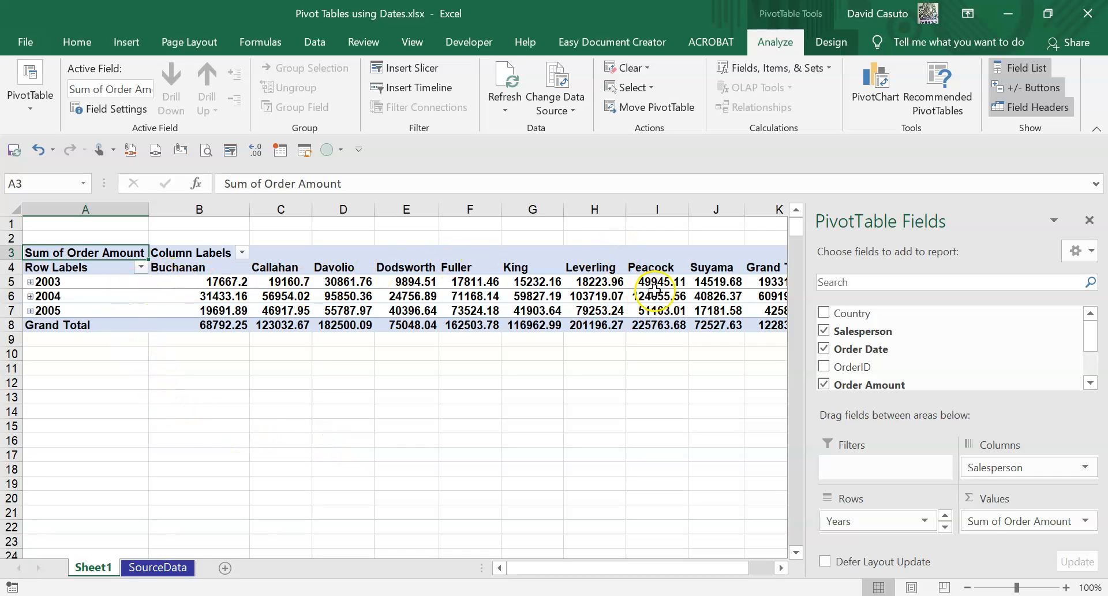
pyautogui.click(30, 282)
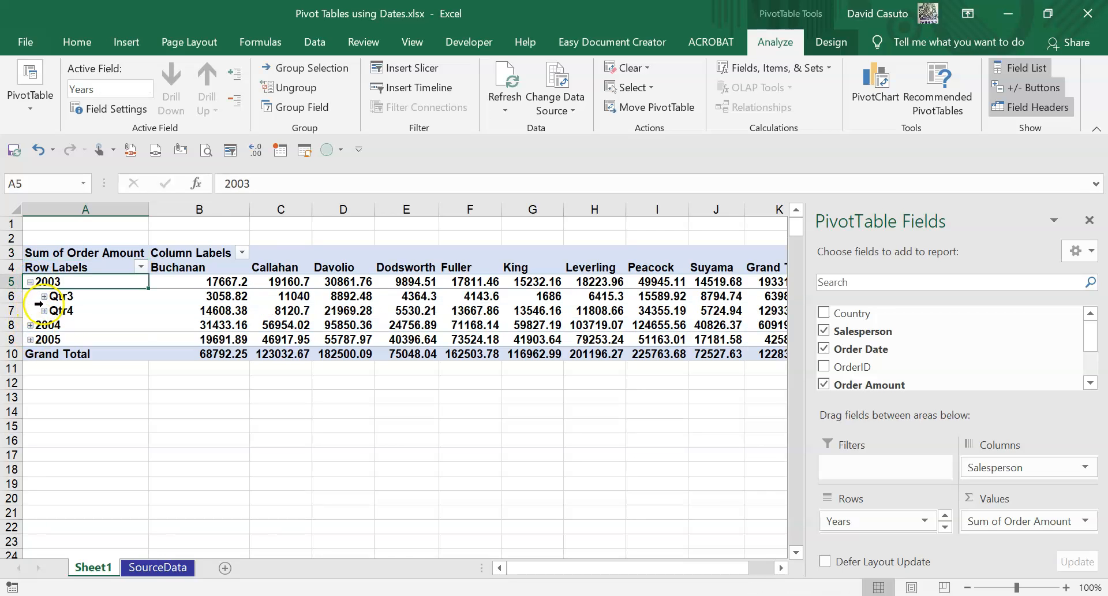
pyautogui.click(44, 295)
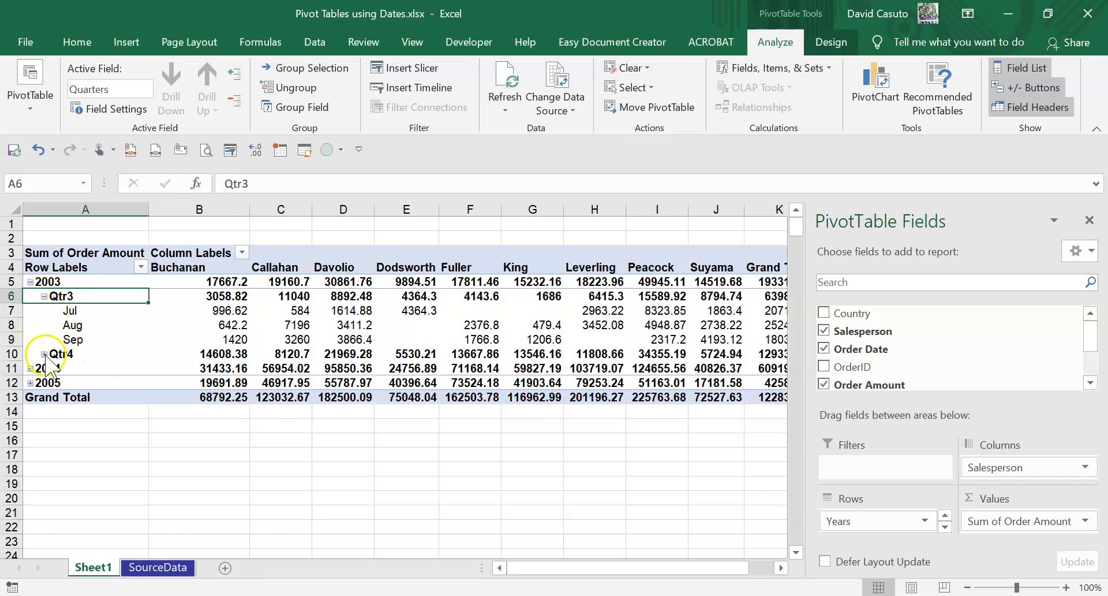
pyautogui.click(44, 353)
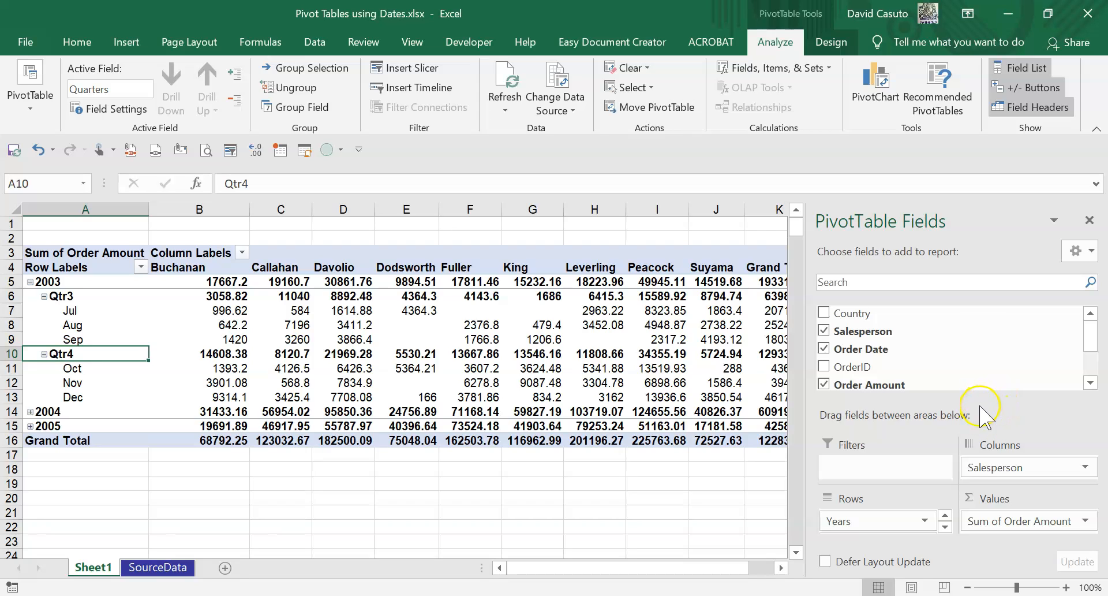
# Step: Enlarge the areas section of the field list so the Years, Quarters and Order Date row fields all fit
pyautogui.moveTo(988, 353); pyautogui.dragTo(988, 354)
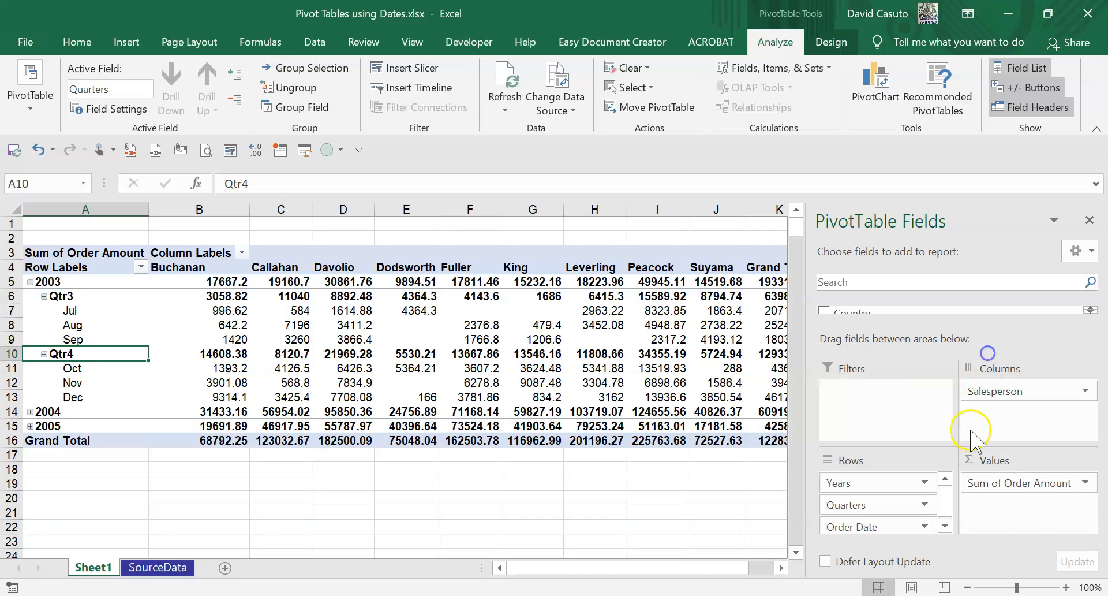
pyautogui.moveTo(942, 502); pyautogui.dragTo(945, 477)
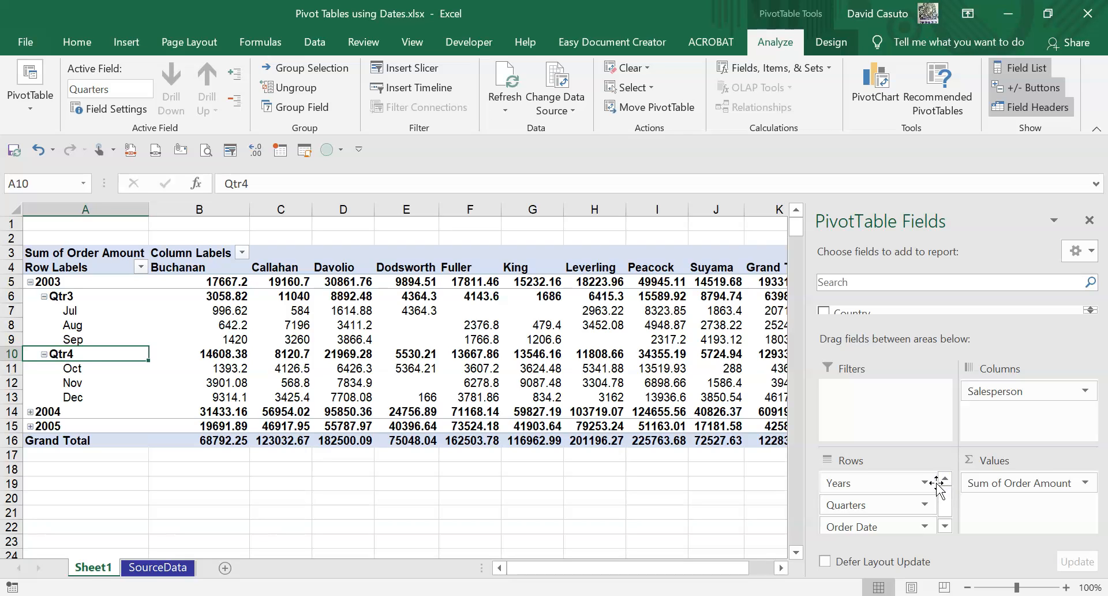
pyautogui.moveTo(937, 484); pyautogui.dragTo(153, 270)
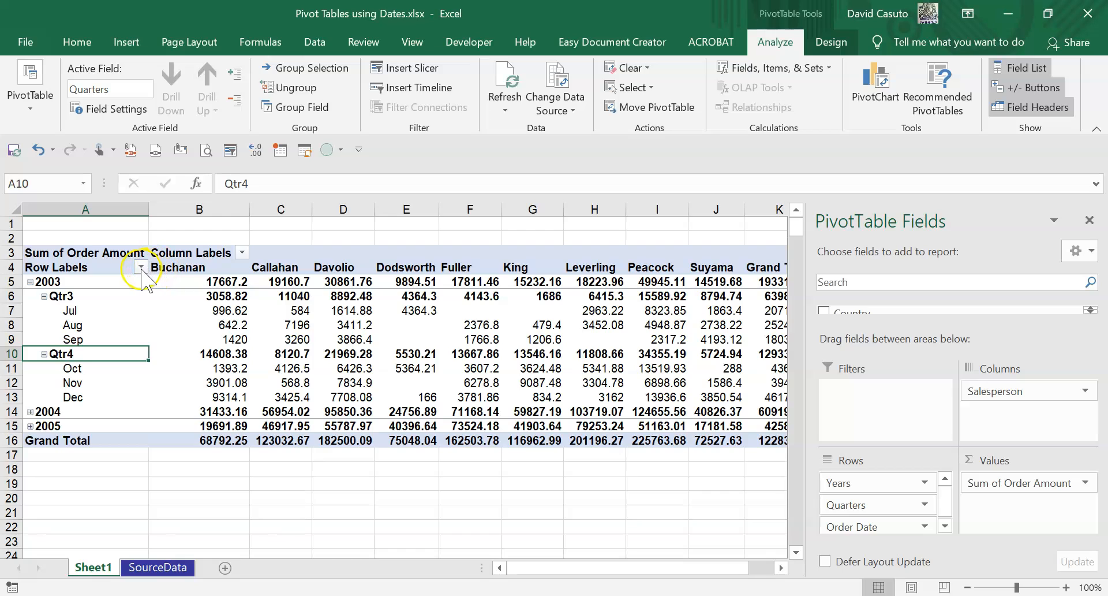
# Step: Examine the row label filter choices for the Quarters field and for the Order Date months without applying a filter
pyautogui.click(140, 268)
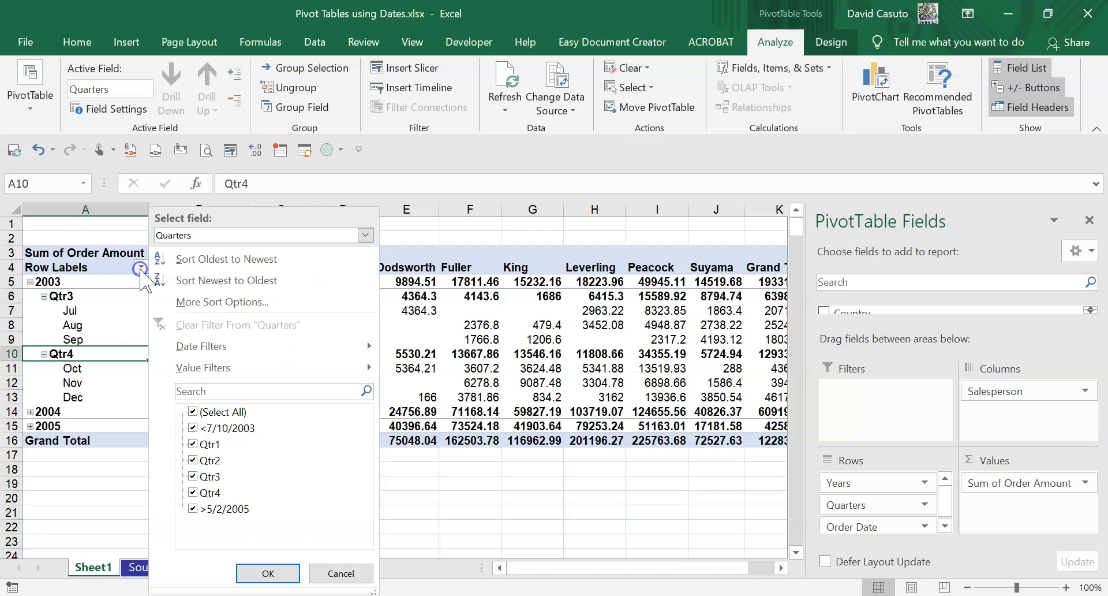
pyautogui.click(193, 444)
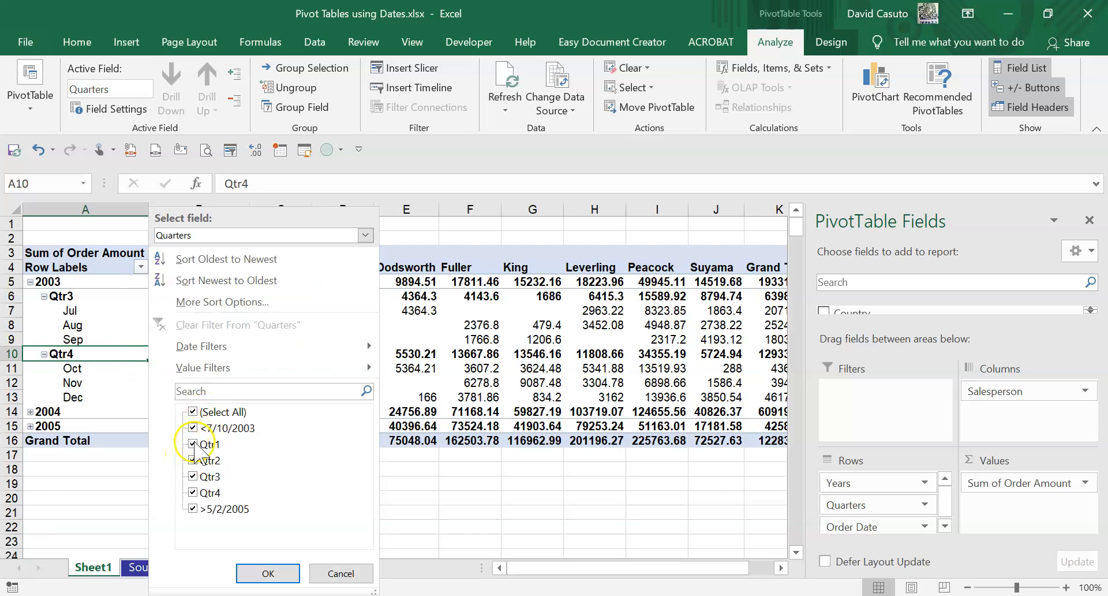
pyautogui.click(333, 573)
pyautogui.click(70, 312)
pyautogui.click(72, 314)
pyautogui.click(141, 266)
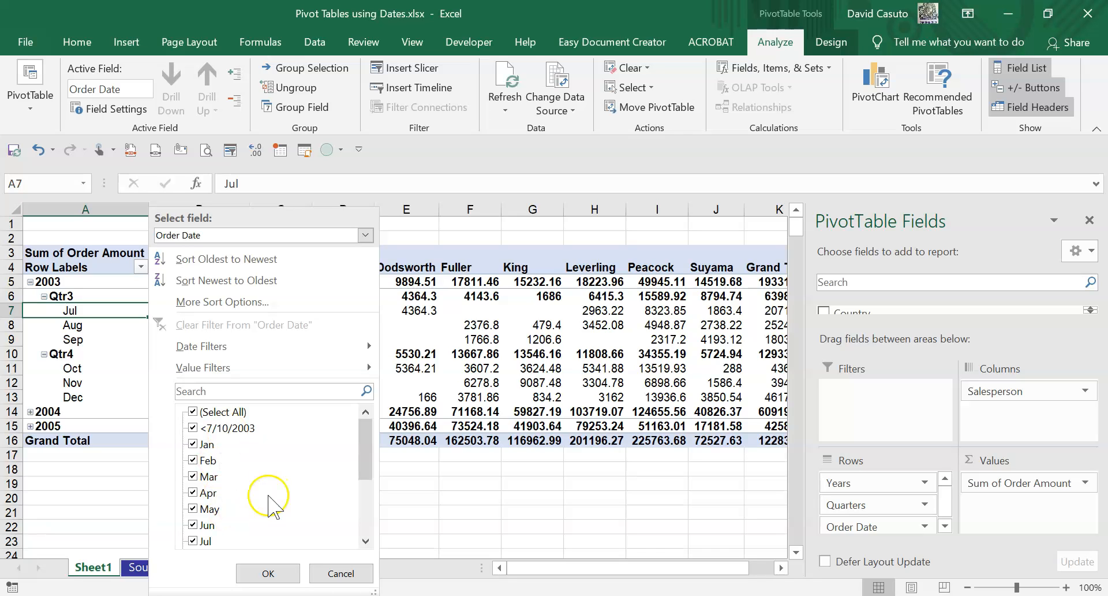
pyautogui.click(339, 573)
# Step: Compare the row label filter lists offered for the Qtr4 row and for the Jul row, leaving both unapplied
pyautogui.click(72, 354)
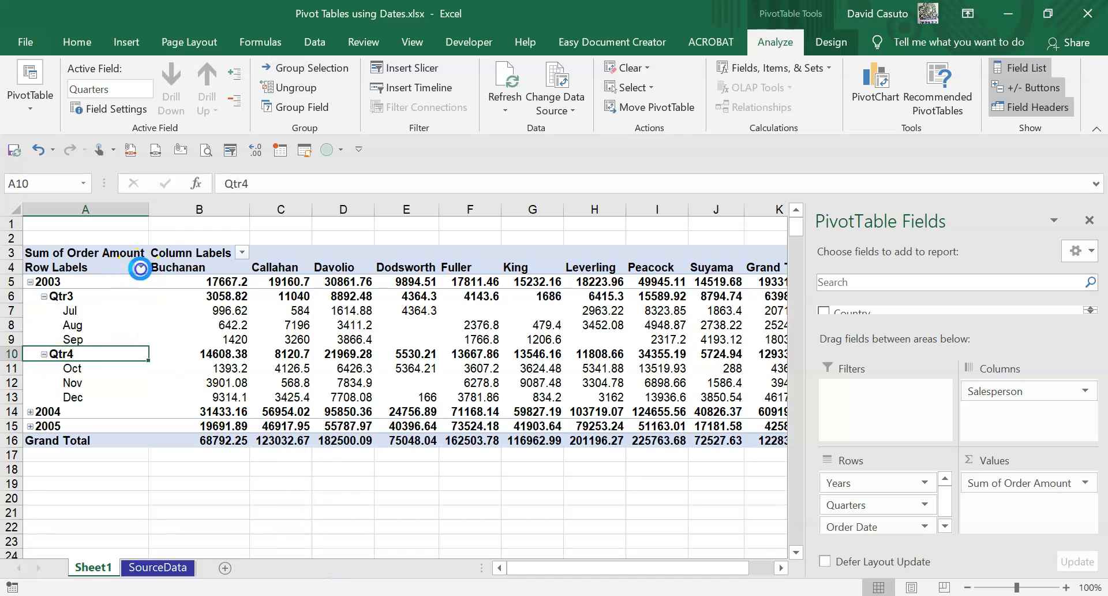
pyautogui.click(140, 268)
pyautogui.click(355, 572)
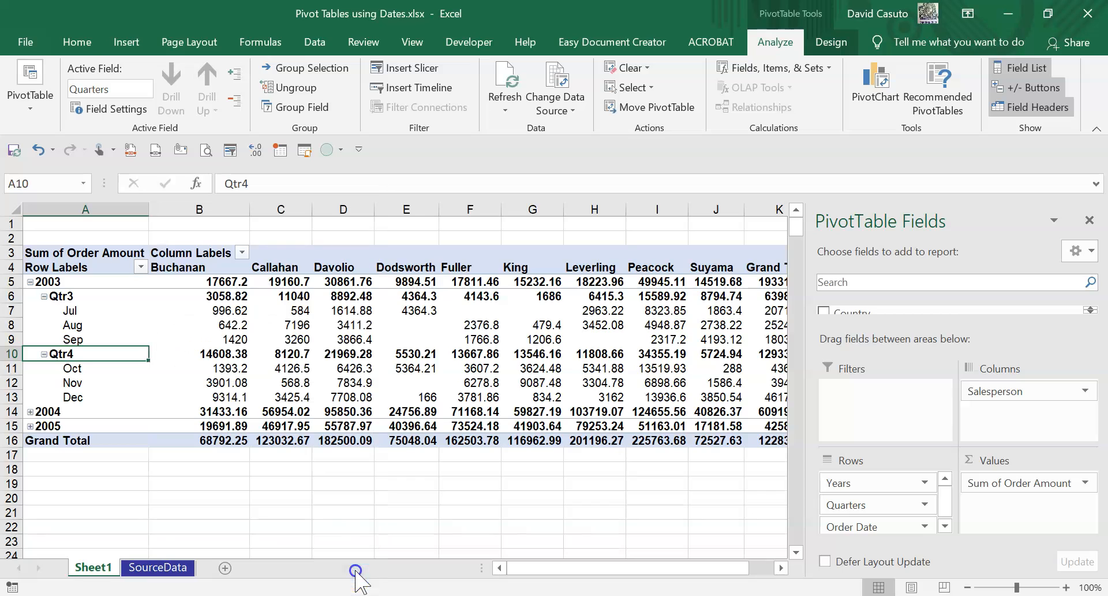
pyautogui.click(72, 310)
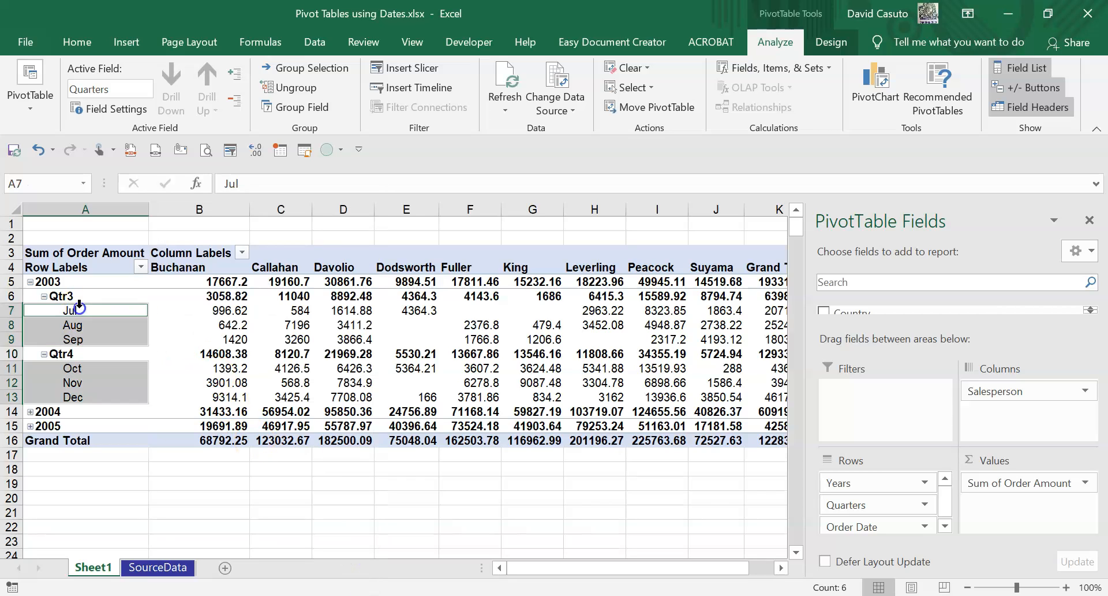
pyautogui.click(140, 266)
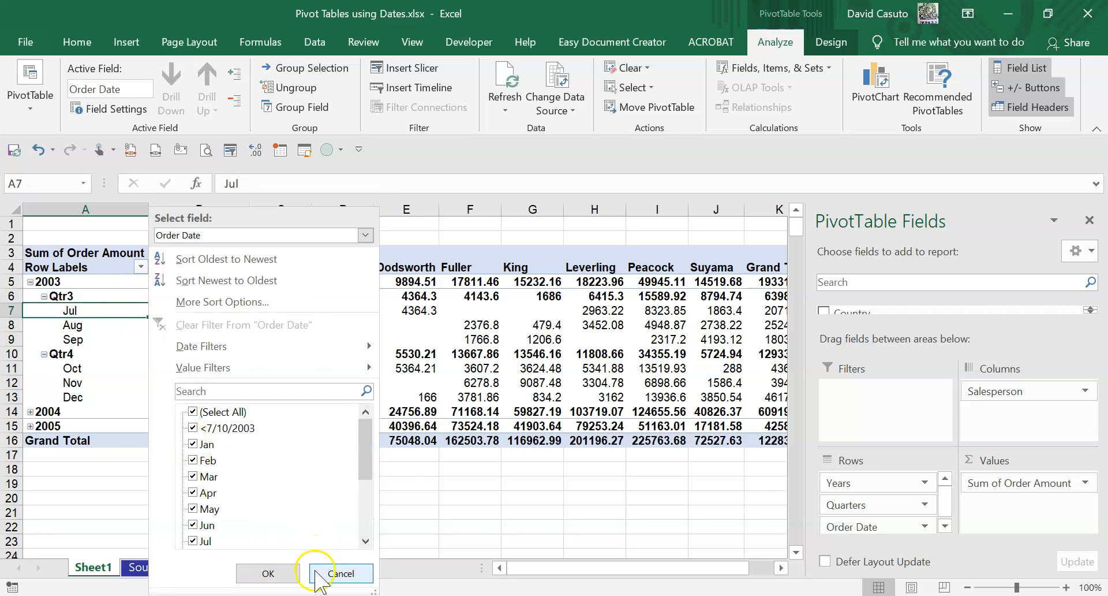
pyautogui.click(338, 573)
# Step: Inspect the row label filter choices for the Years field from the 2003 row, without applying a filter
pyautogui.click(74, 272)
pyautogui.click(87, 282)
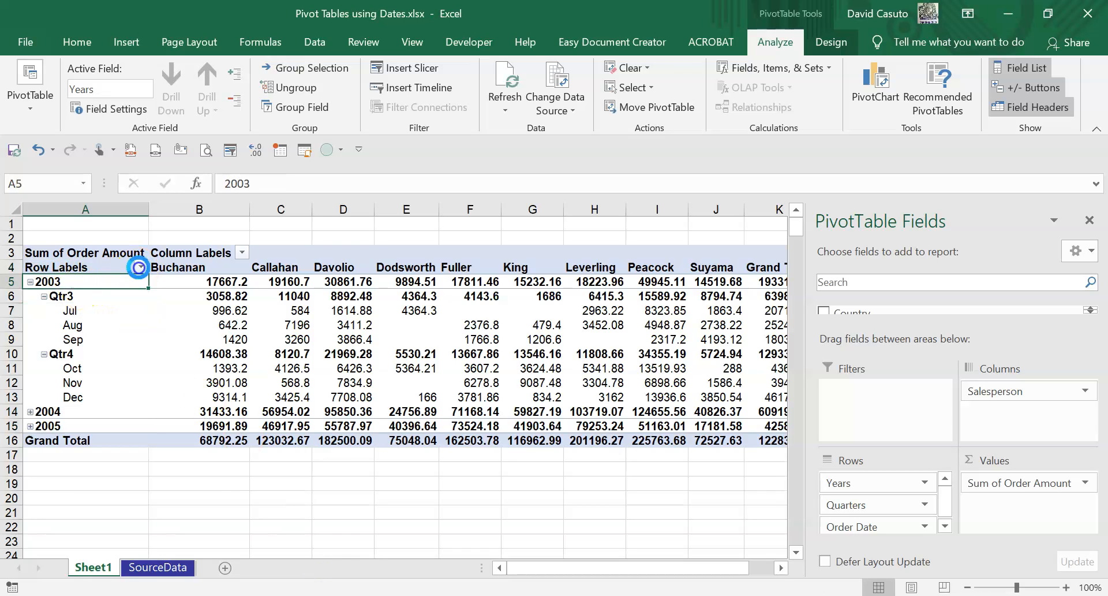
pyautogui.click(141, 266)
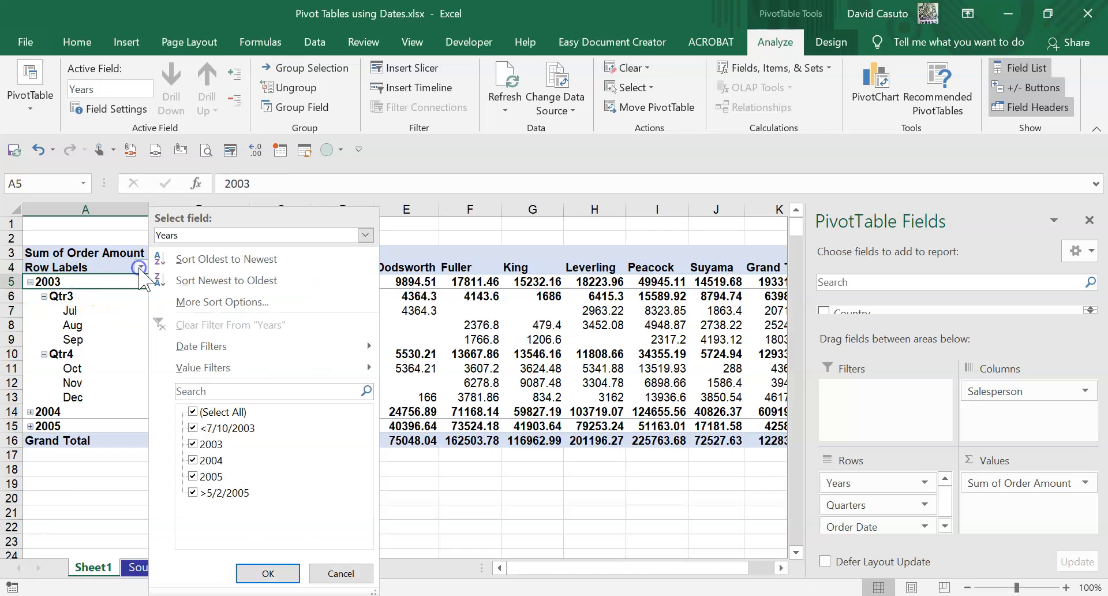
pyautogui.click(341, 573)
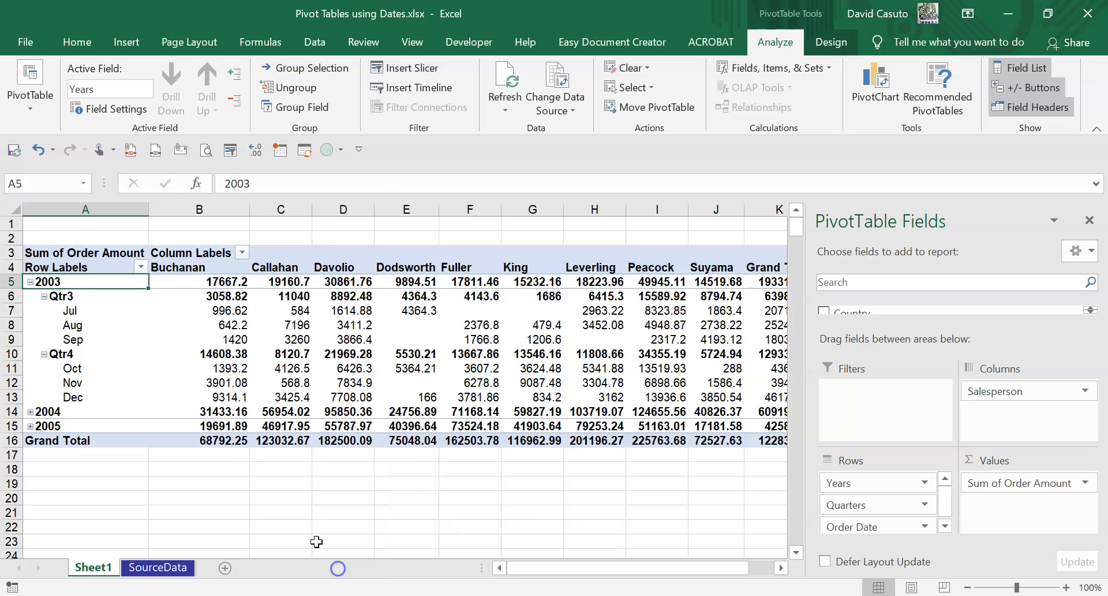
# Step: Group the Order Date field by Months only, removing the Quarters and Years groupings
pyautogui.click(78, 313)
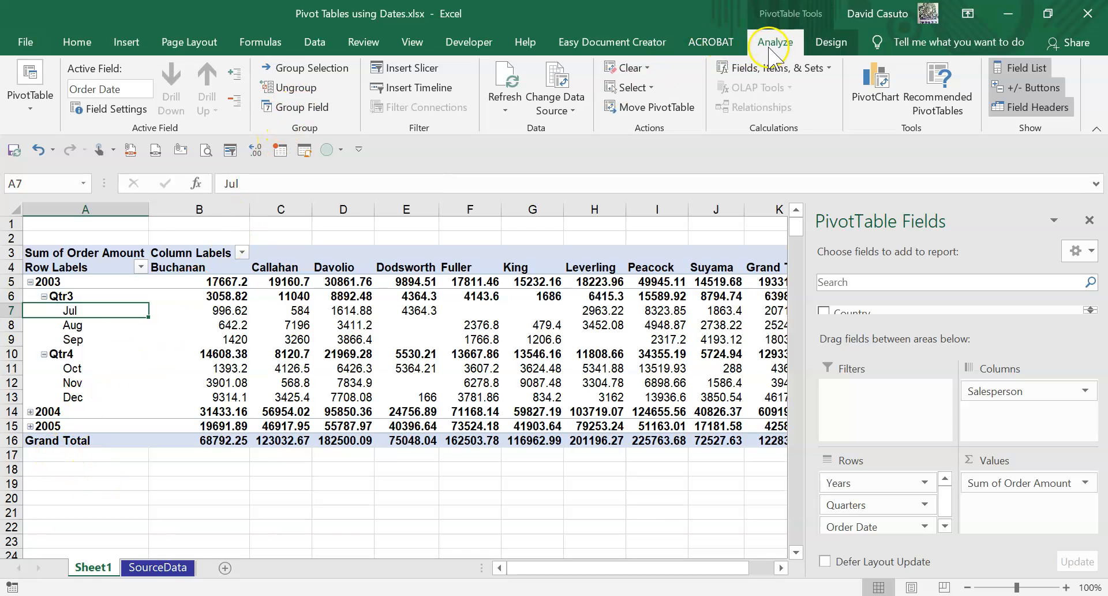
pyautogui.click(282, 107)
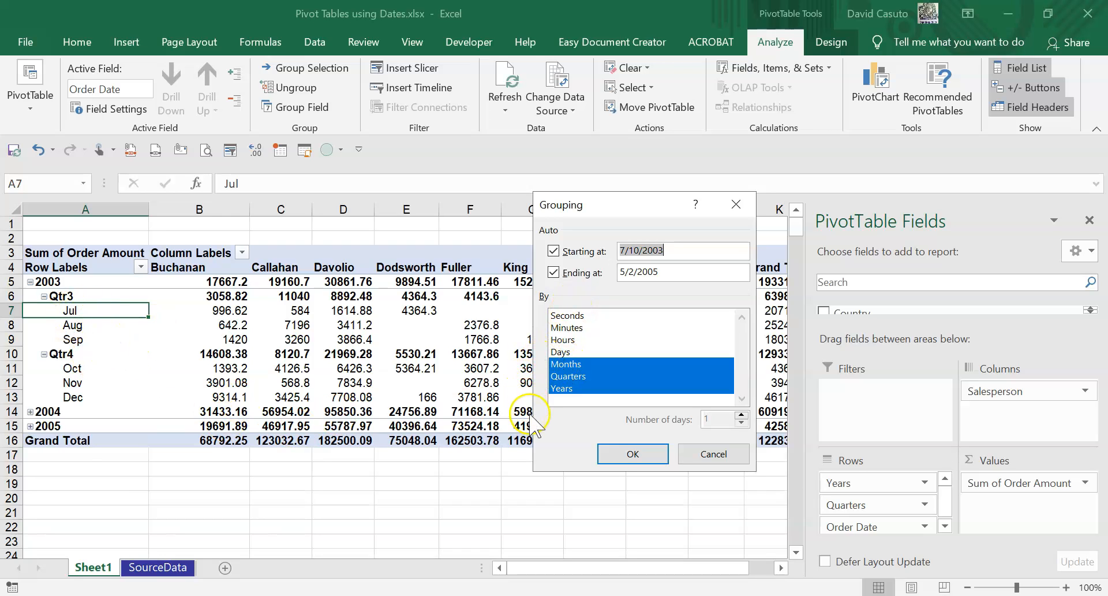
pyautogui.click(582, 376)
pyautogui.click(574, 388)
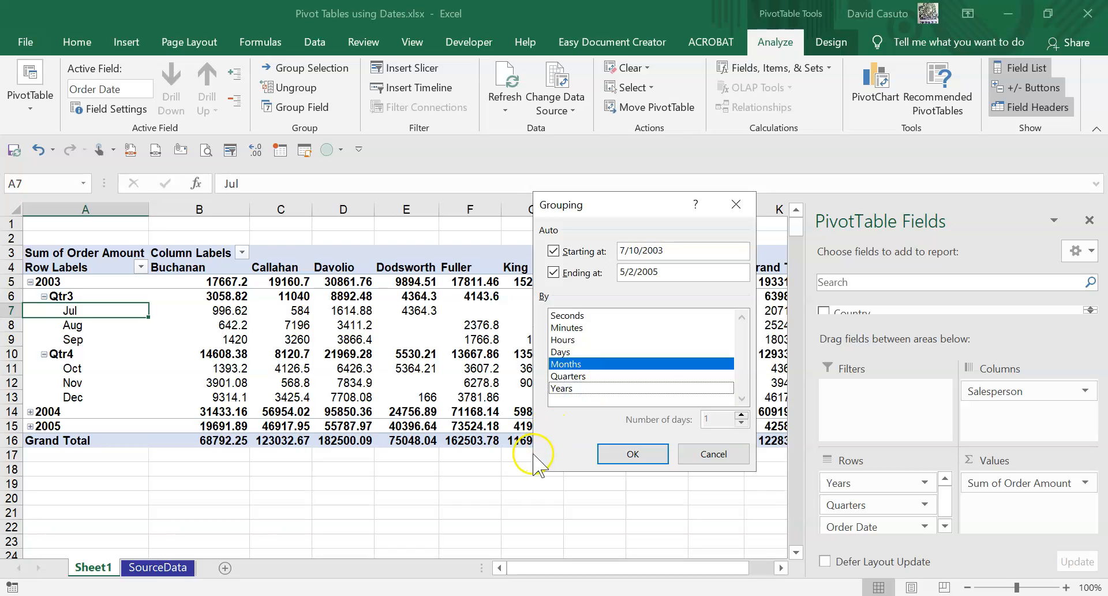
pyautogui.click(636, 450)
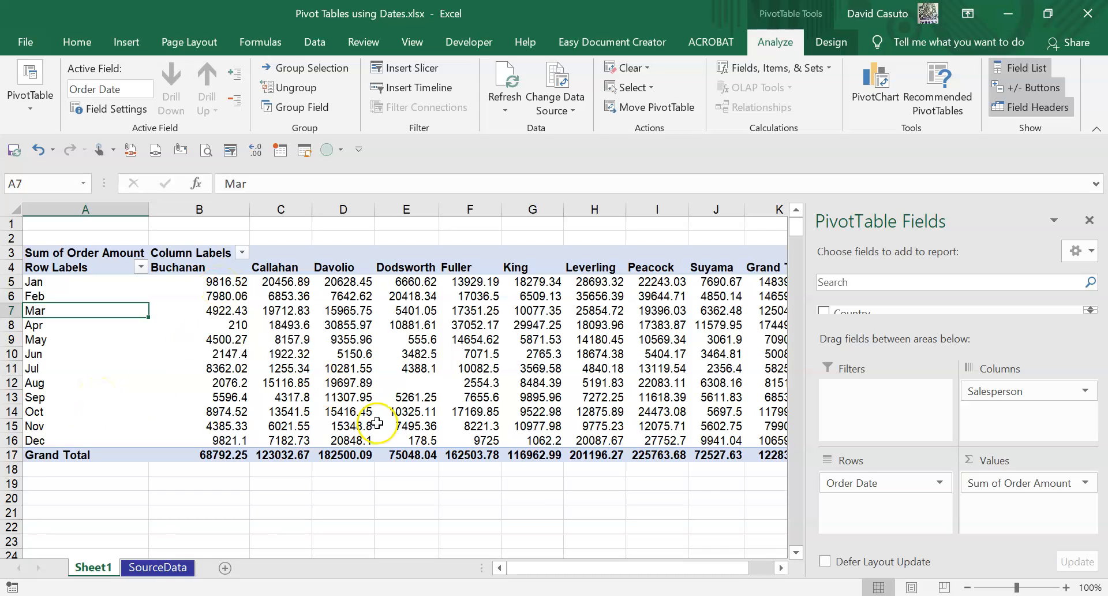
# Step: Format all Sum of Order Amount values in the PivotTable as Currency with the $ symbol and 0 decimal places
pyautogui.moveTo(210, 283)
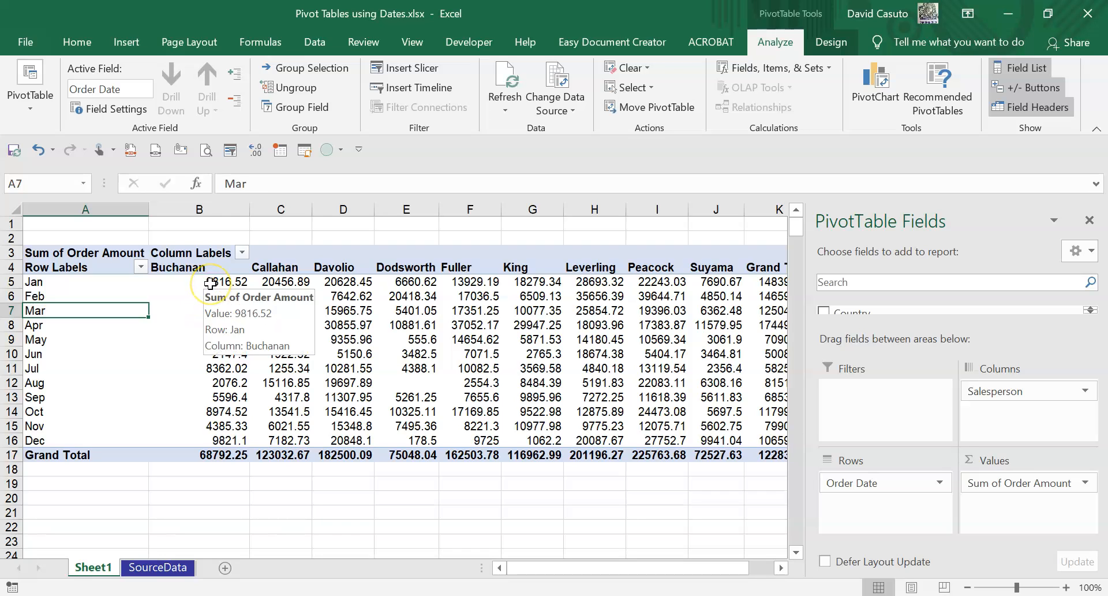
pyautogui.click(76, 42)
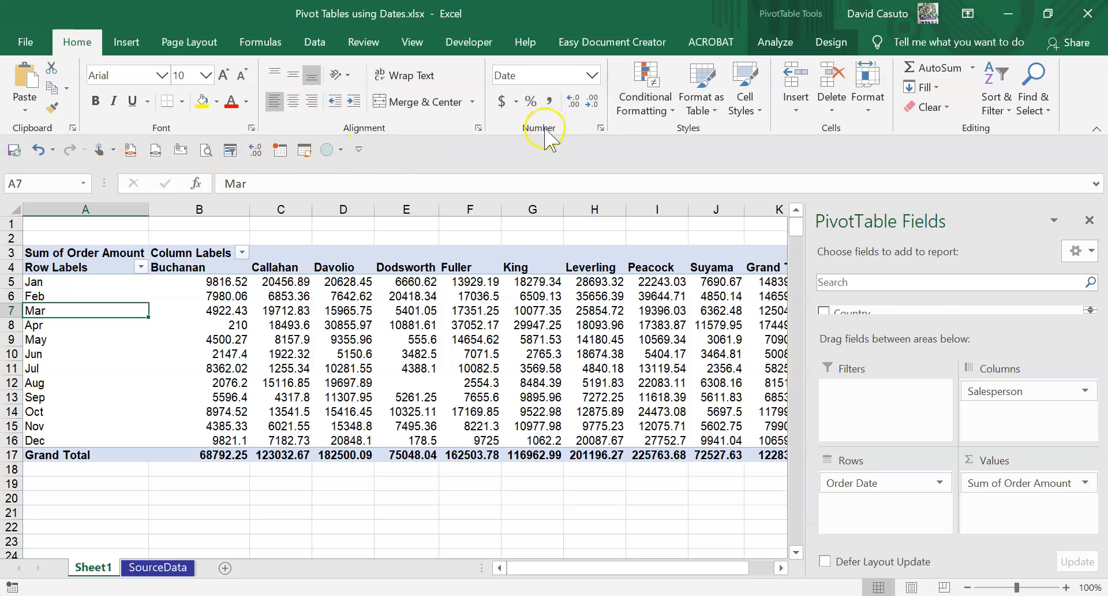
pyautogui.moveTo(213, 282)
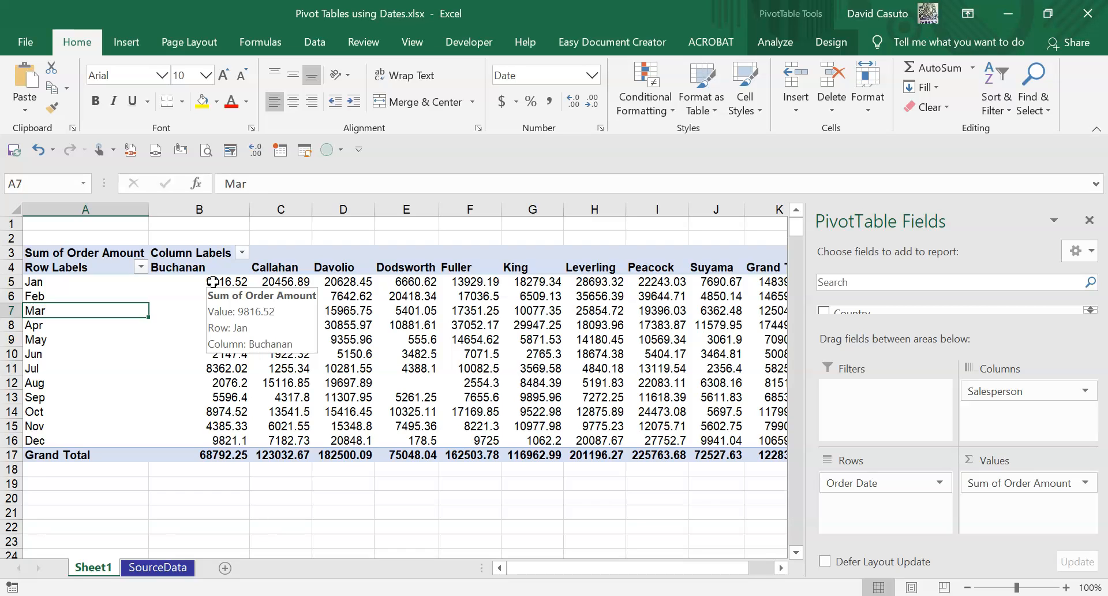
pyautogui.click(213, 282)
pyautogui.rightClick(213, 282)
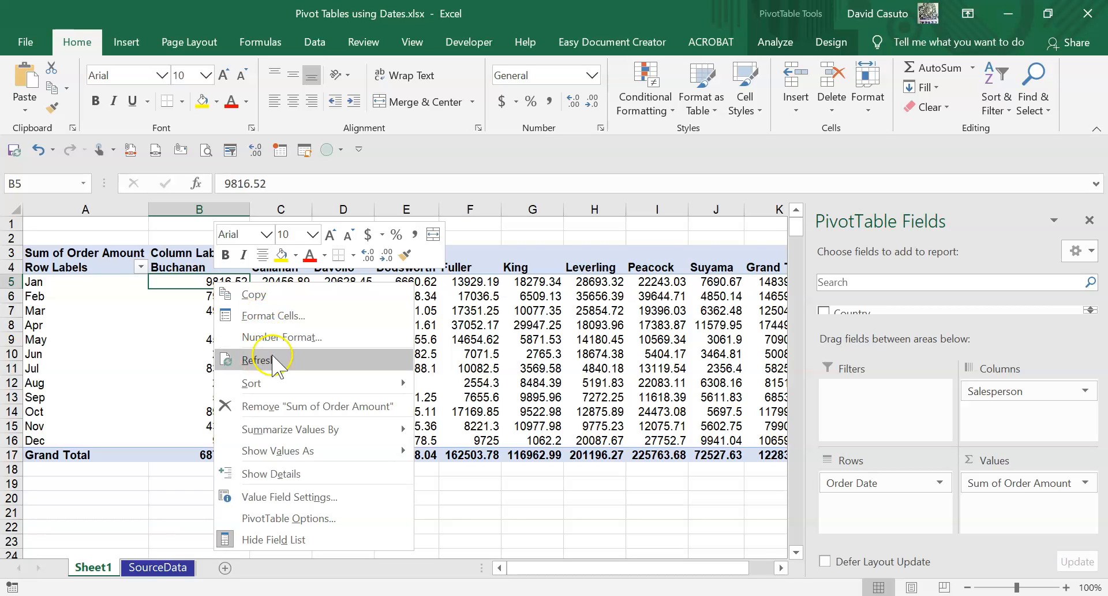
pyautogui.click(274, 337)
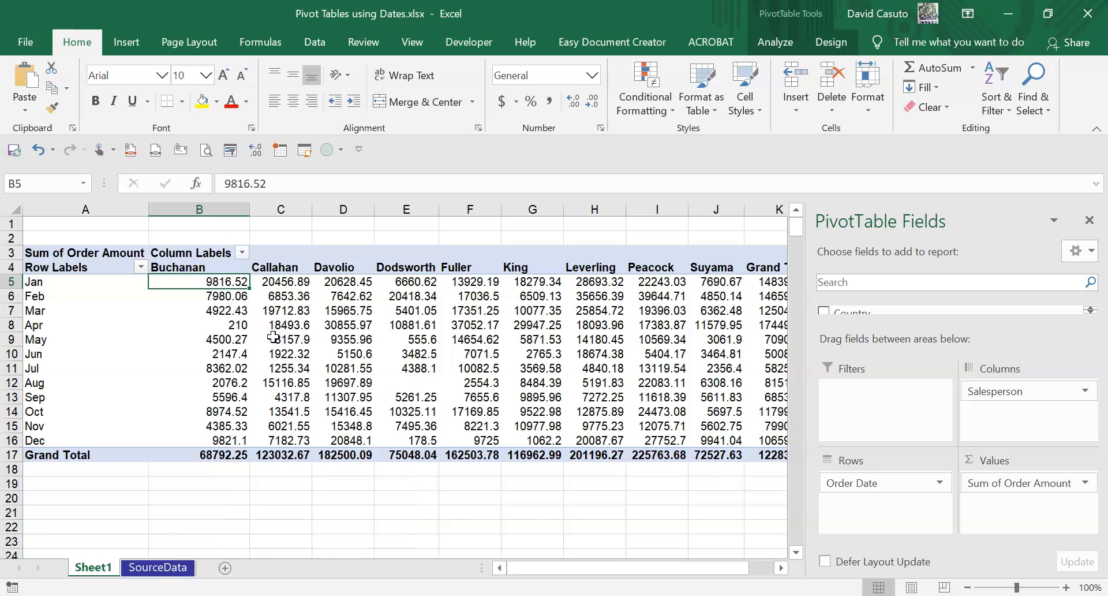
pyautogui.click(98, 209)
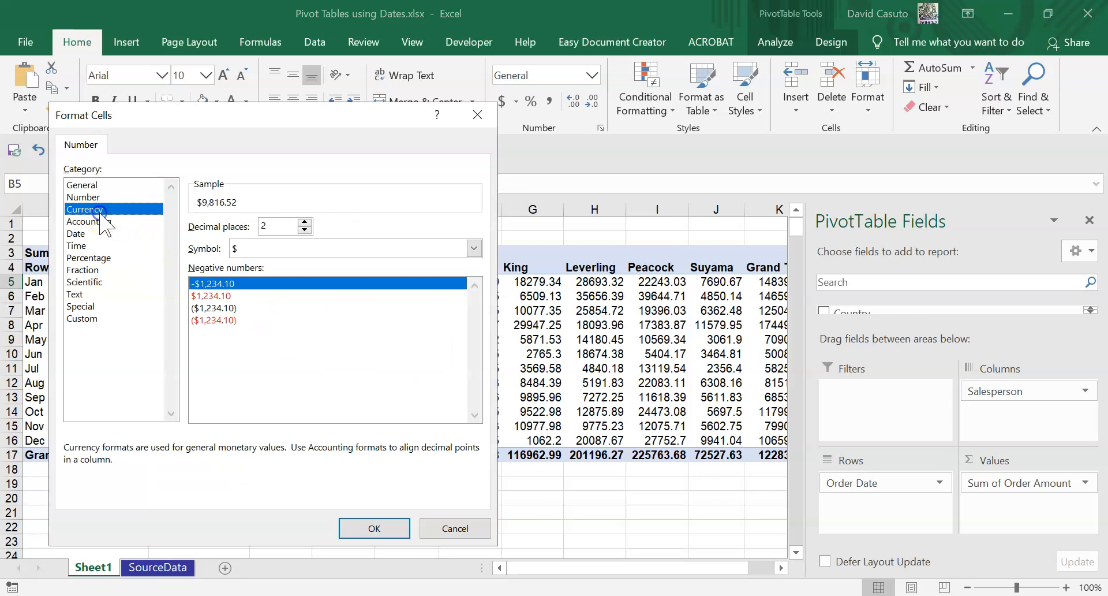
pyautogui.click(304, 231)
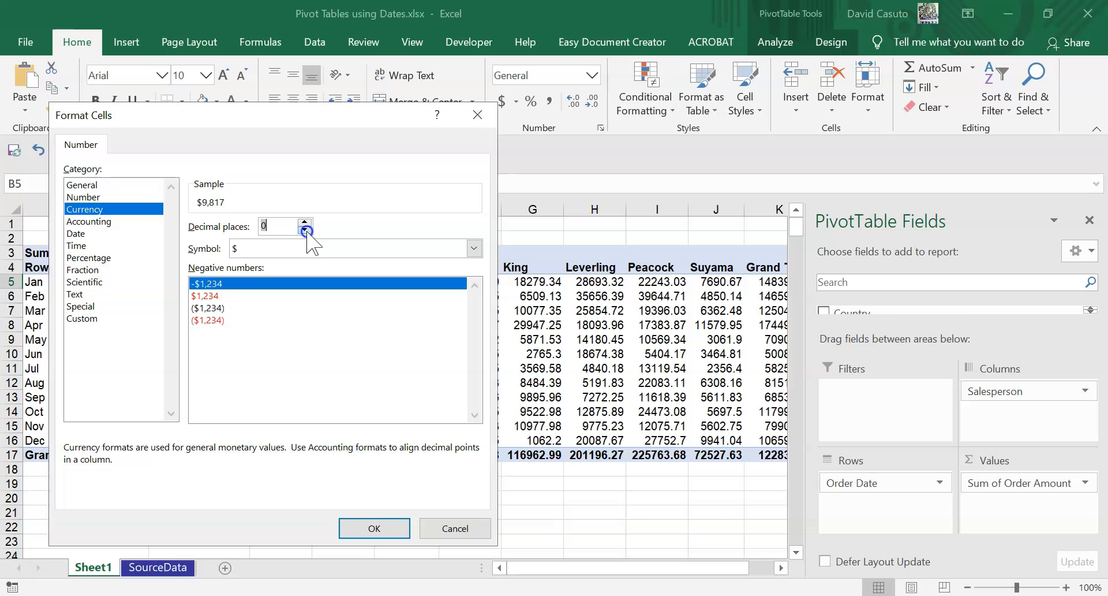
pyautogui.click(371, 527)
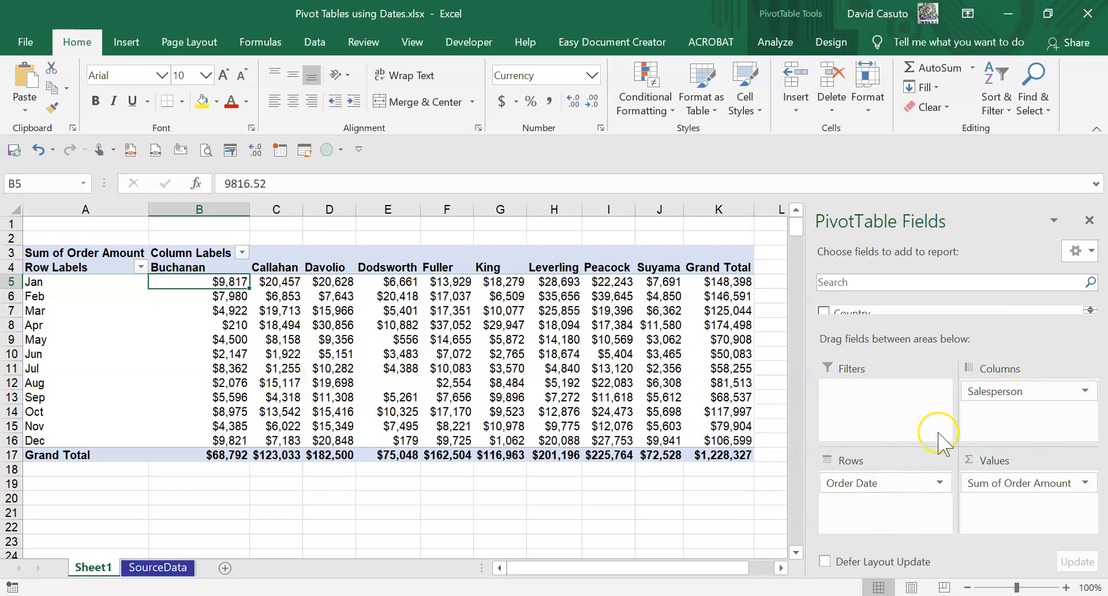
pyautogui.moveTo(886, 498); pyautogui.dragTo(45, 326)
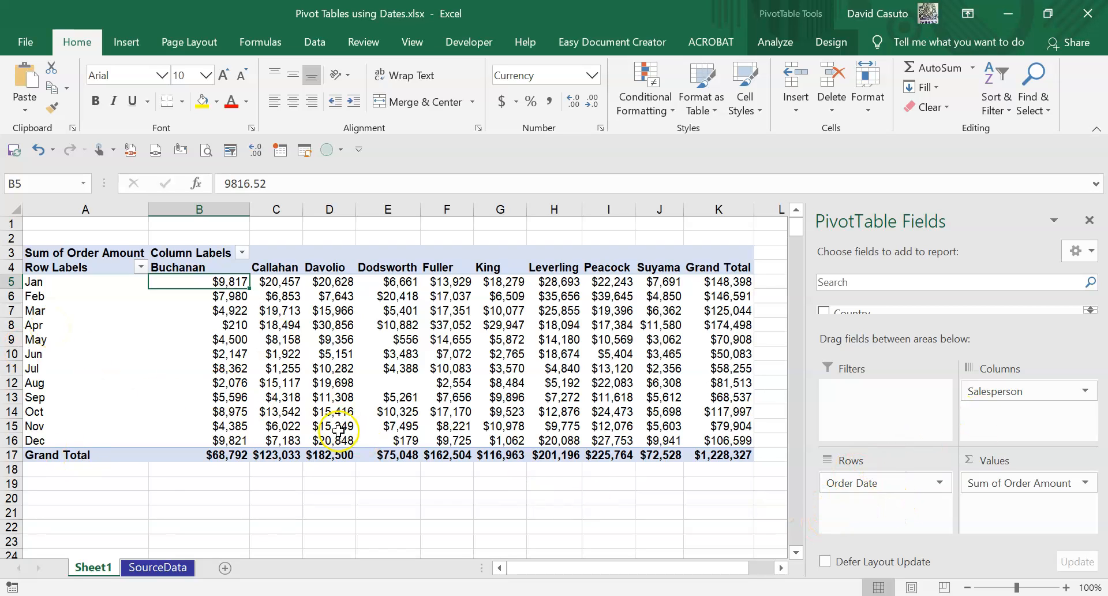